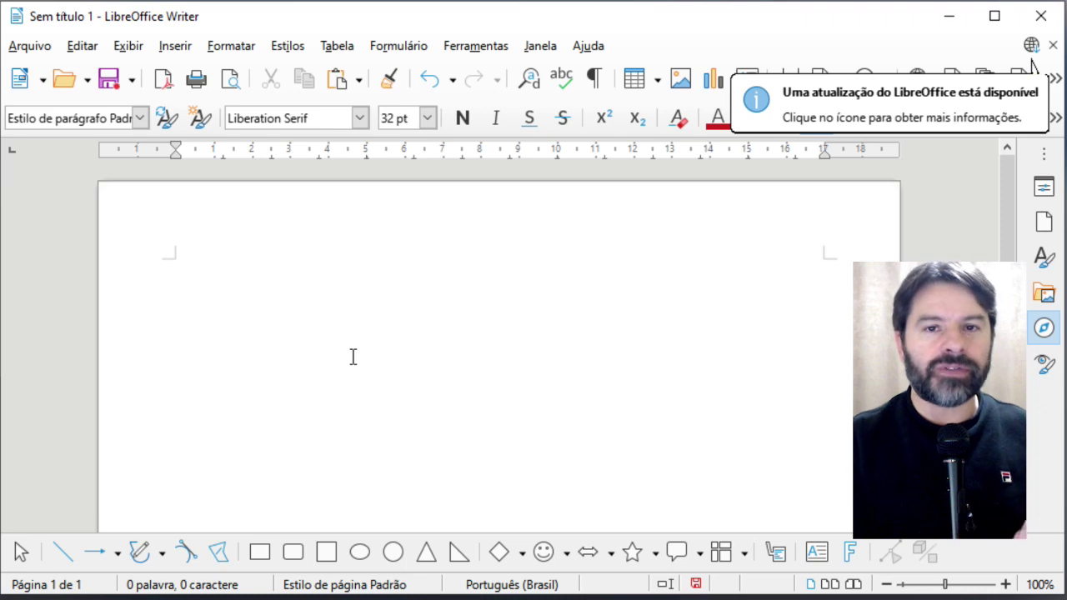
- Write three lines of sample text: "Porto Alegre", "Aeroporto porto AEROPORTO" and "PORTO"
type("Po")
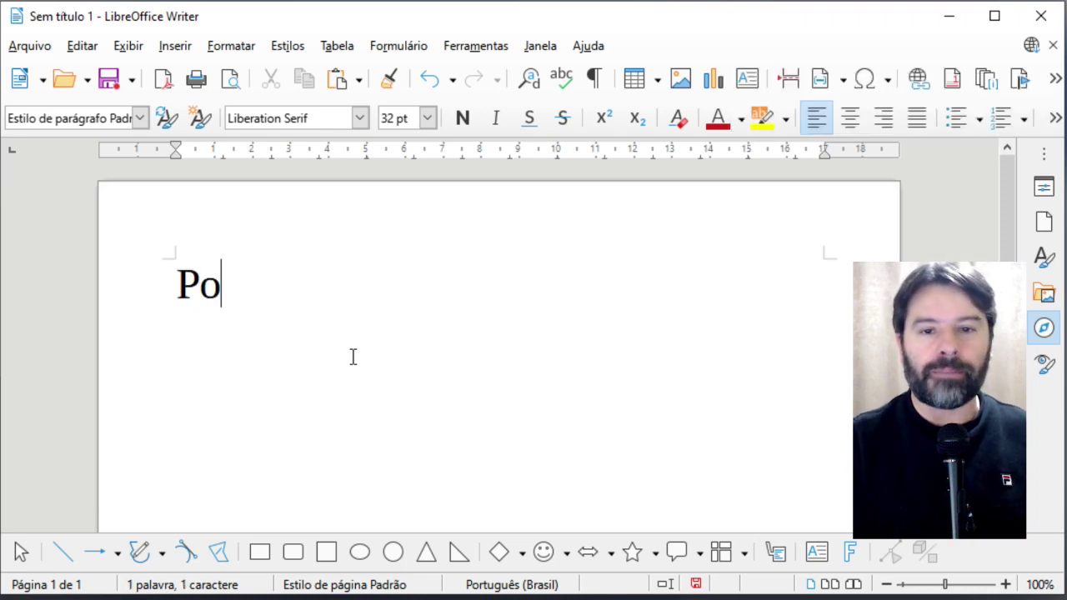
type("rto Alegre")
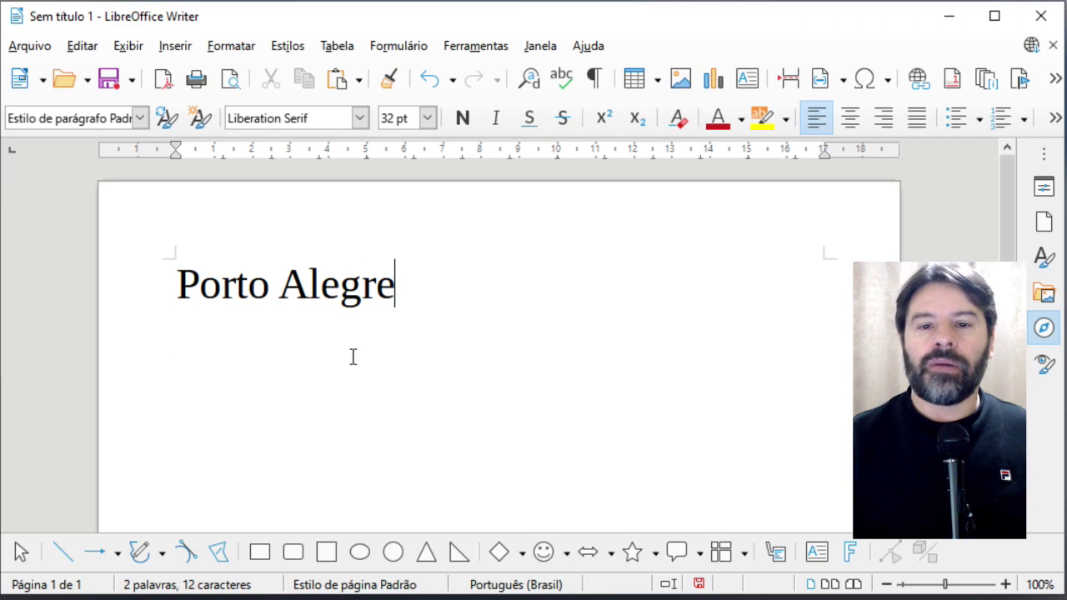
key("Return")
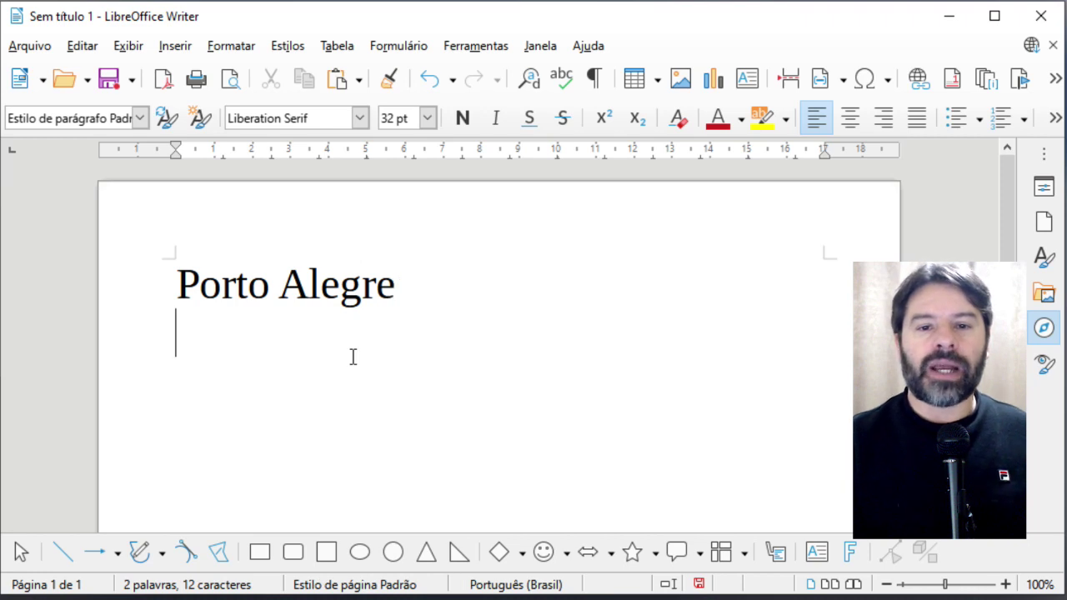
type("Ae")
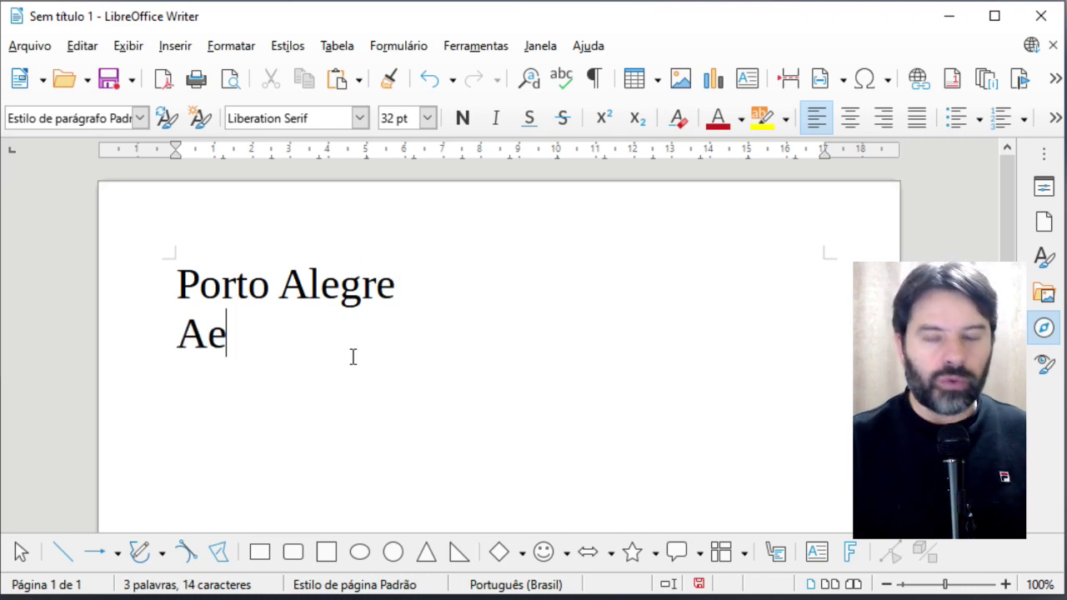
type("roporto")
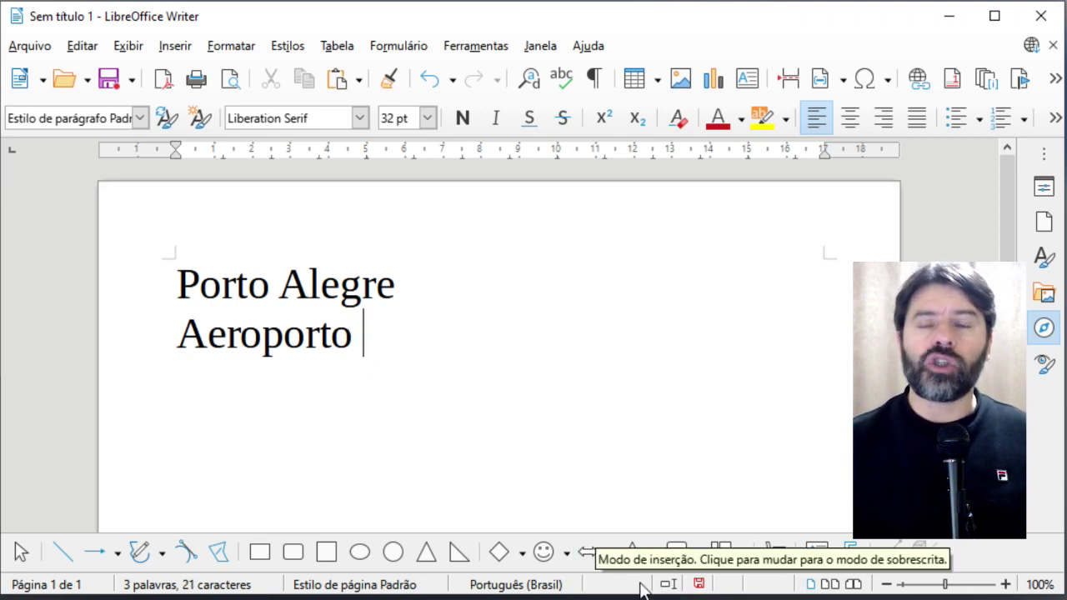
type(" porto")
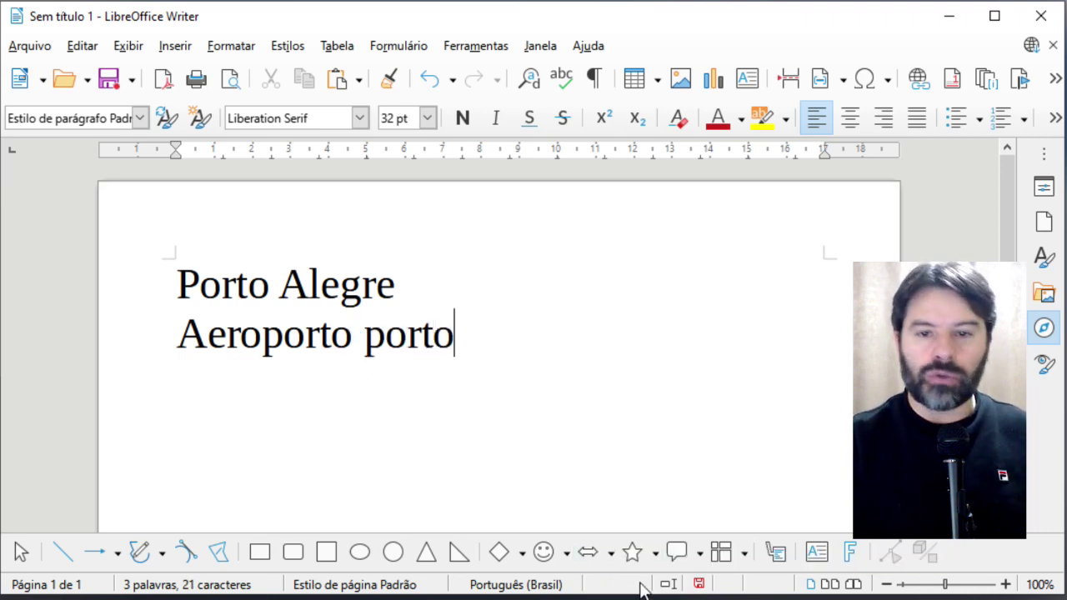
type(" AER")
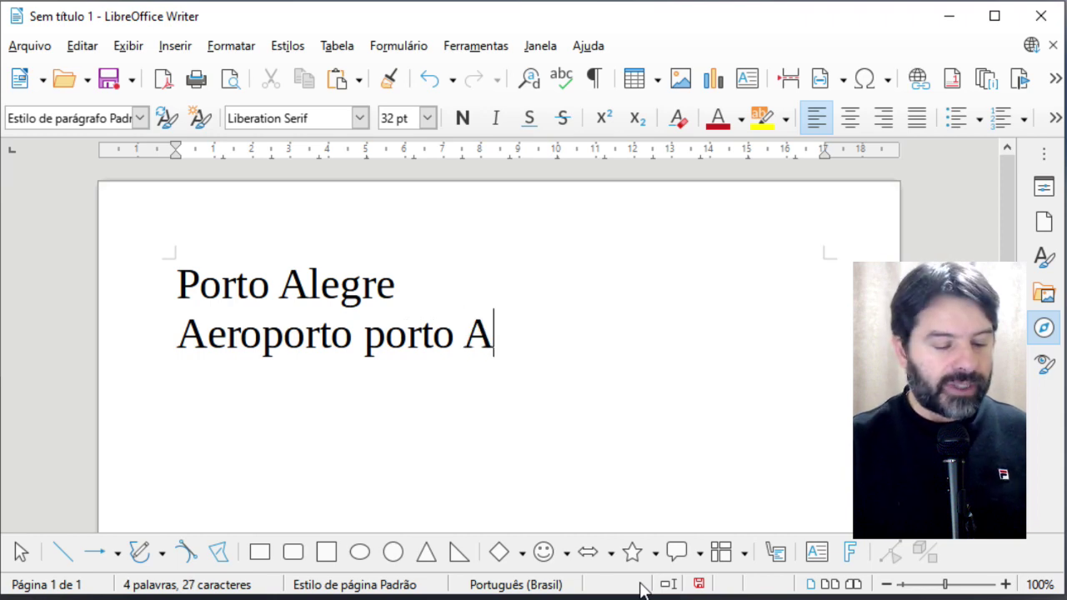
type("OPORTO")
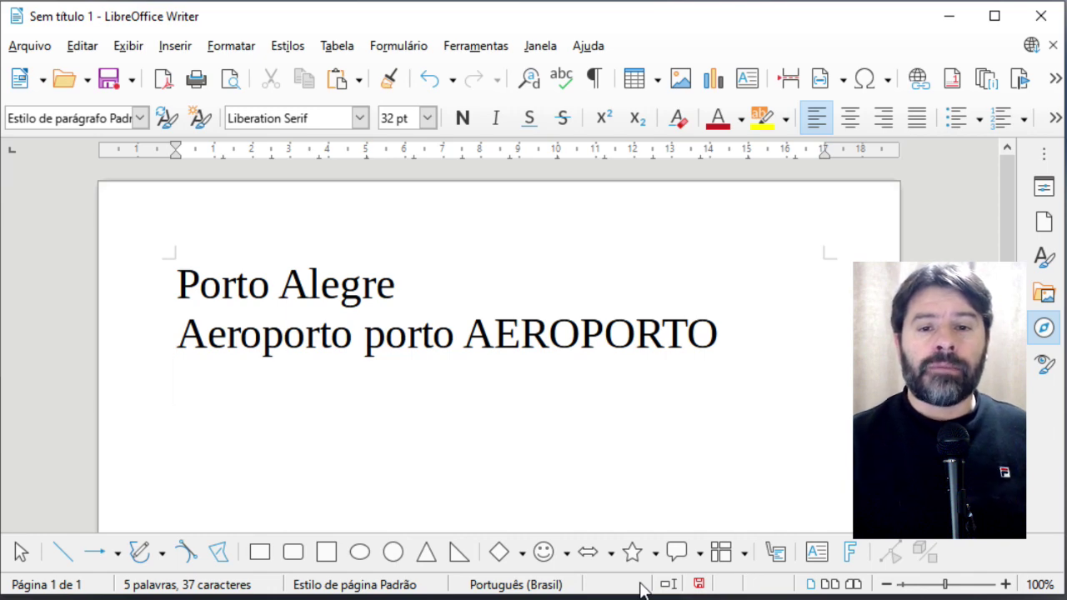
type("po")
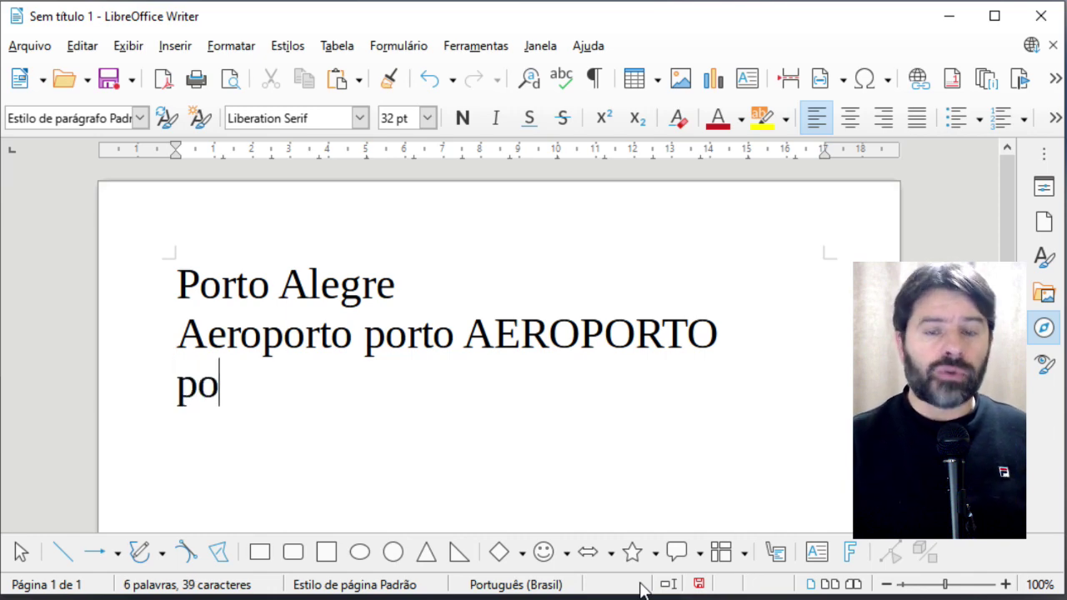
key("BackSpace")
key("BackSpace")
type("PORTO")
- Insert an empty line above "Porto Alegre" and place the text cursor on it
key("Up")
key("Home")
key("Up")
key("Return")
key("Up")
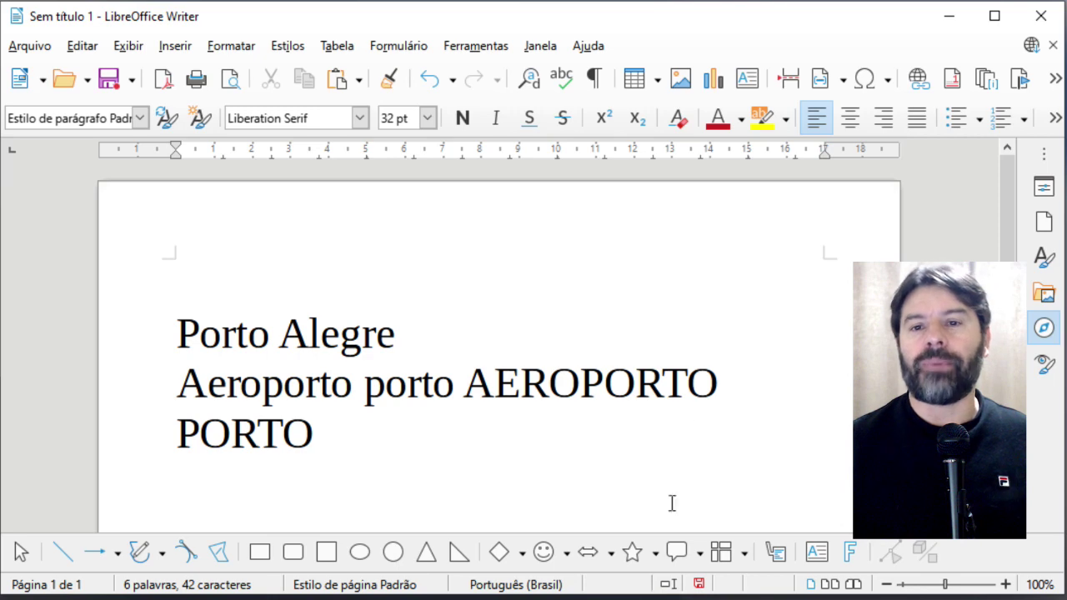
- Find all occurrences of "PORTO" in the document without matching case, and clear the resulting selection
left_click(88, 50)
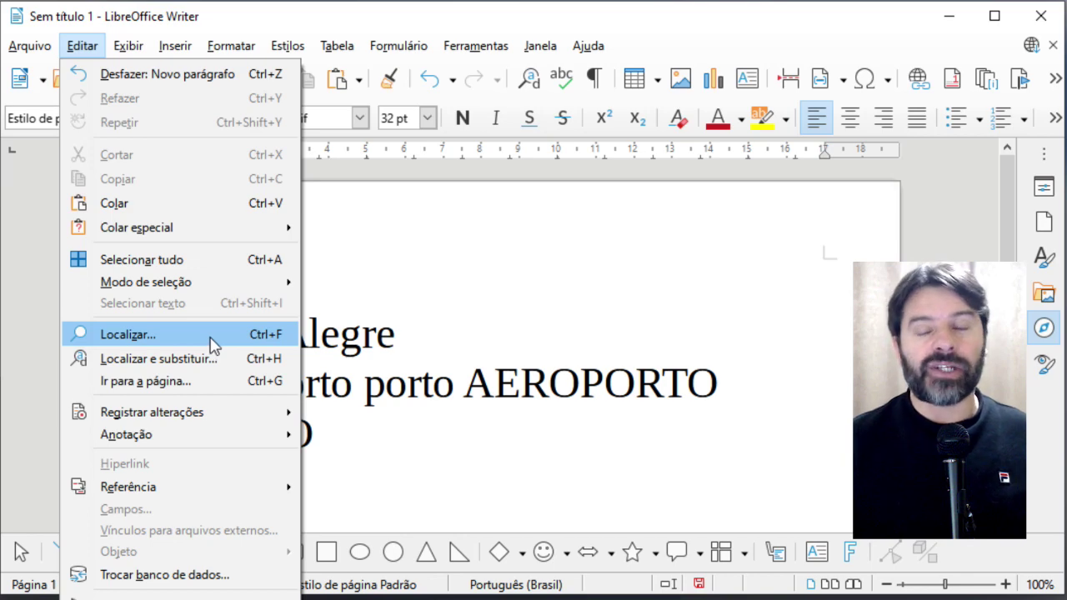
left_click(210, 334)
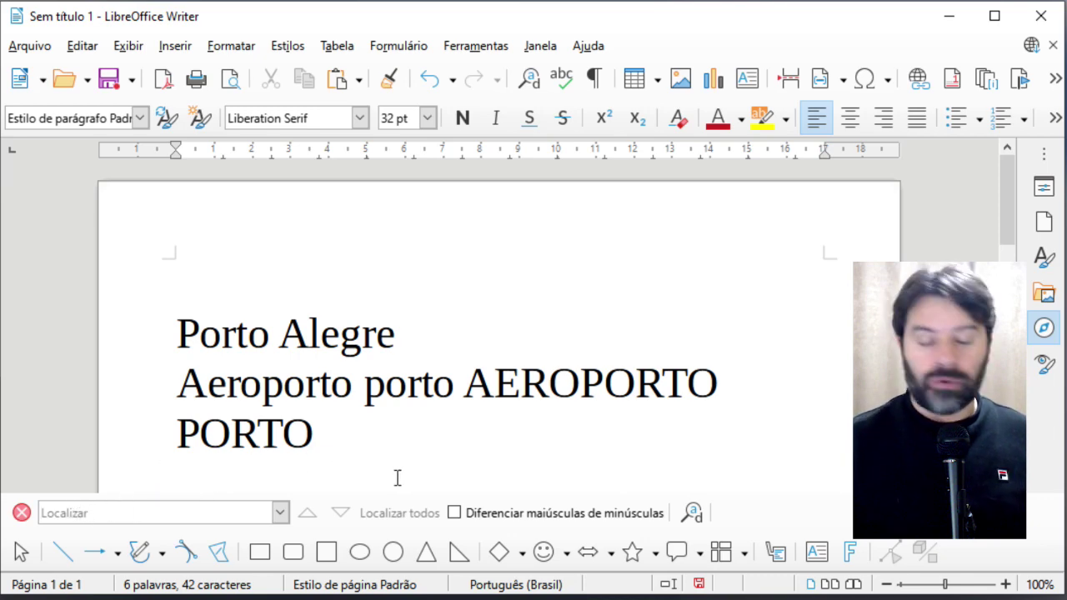
type("PORTO")
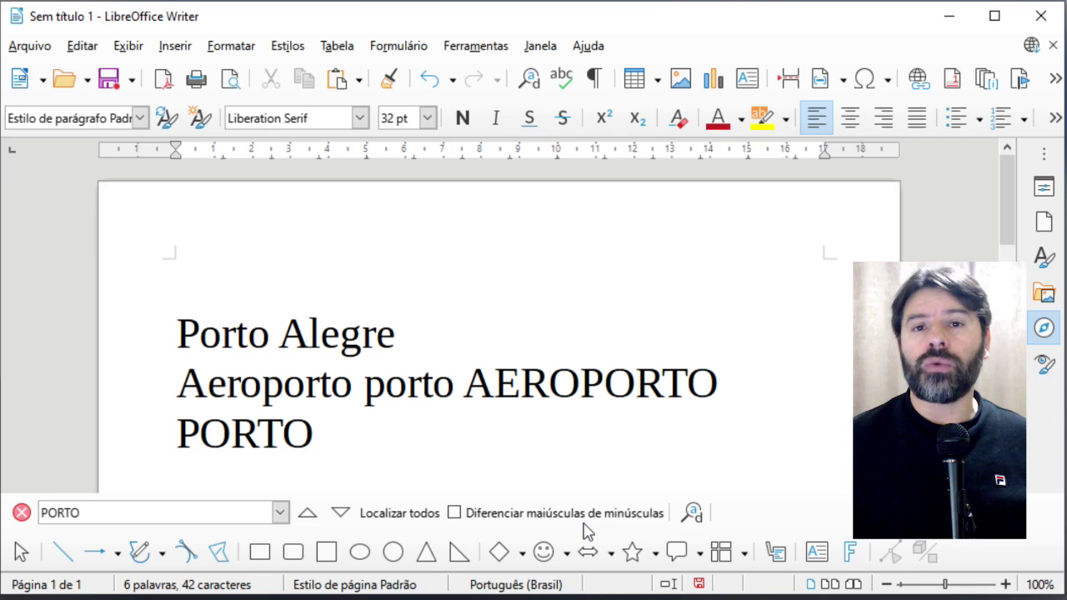
left_click(399, 513)
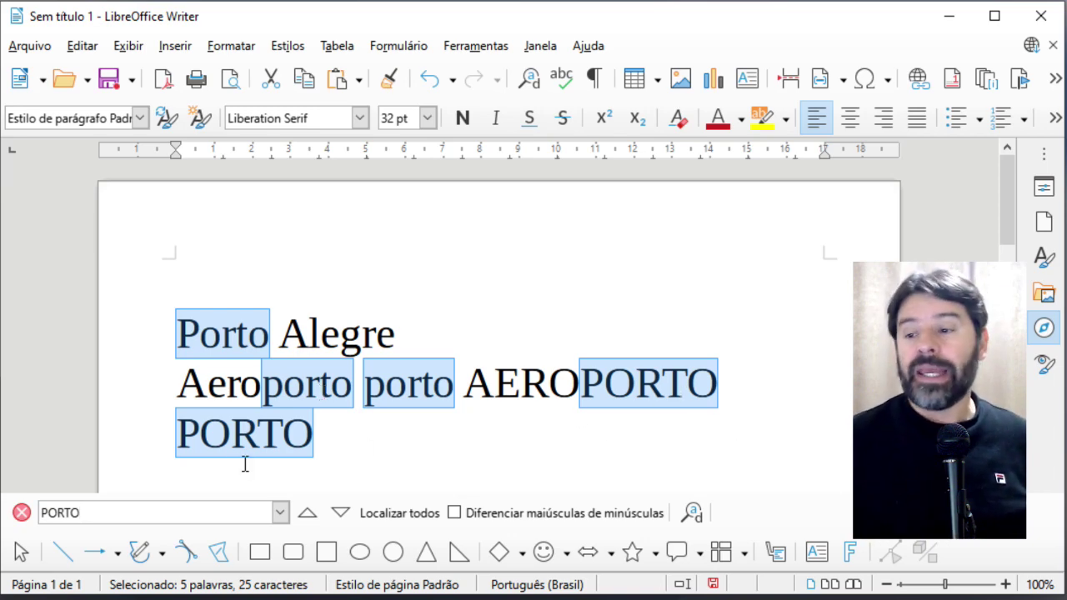
left_click(379, 461)
left_click(171, 326)
left_click(195, 288)
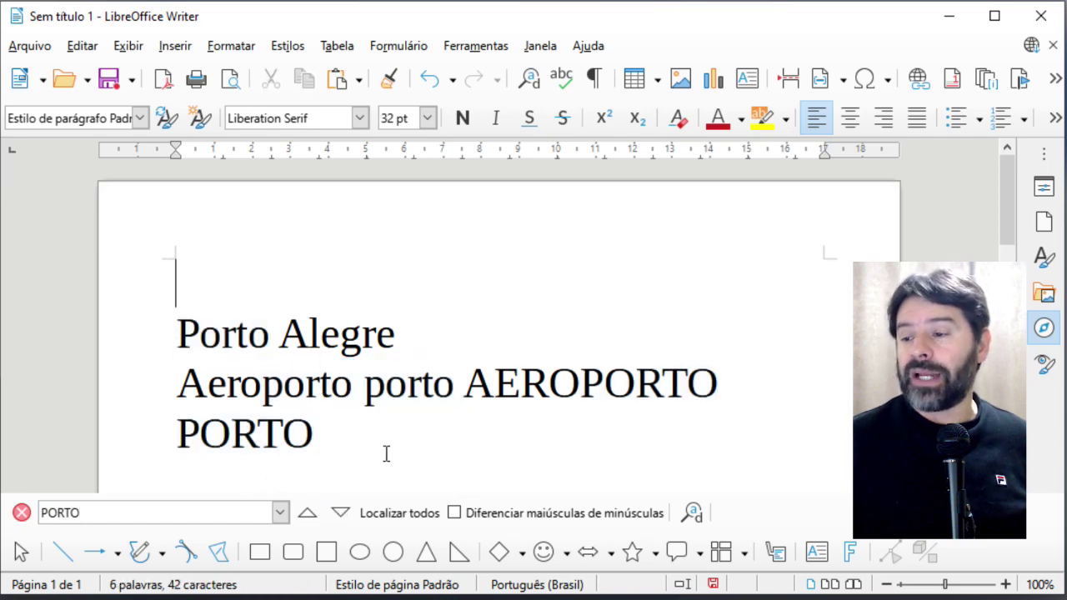
- Find all occurrences of "PORTO" with case matching turned on, and clear and close the search
left_click(455, 515)
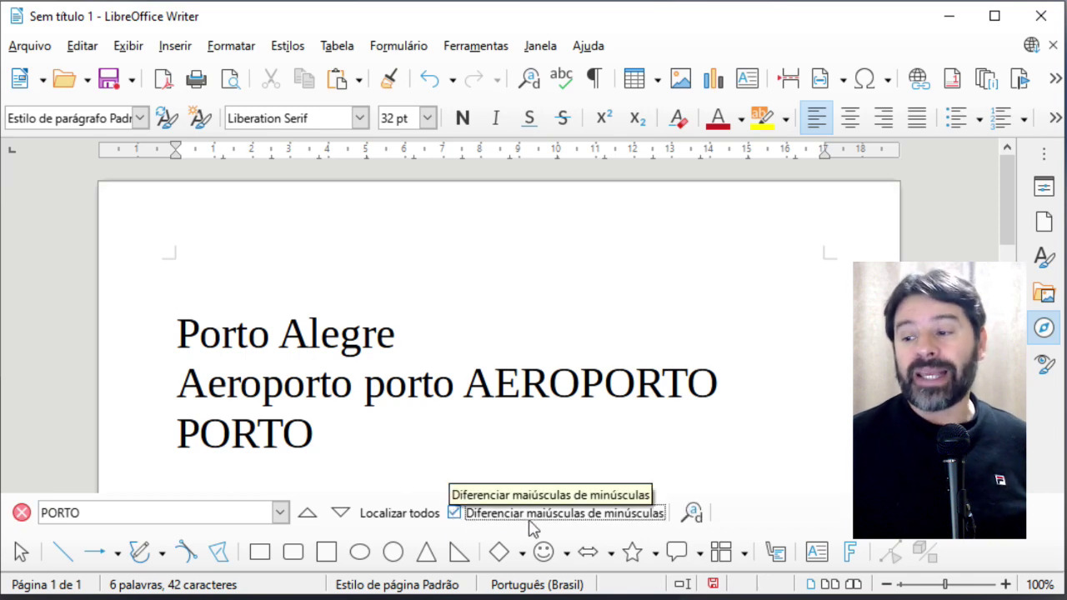
left_click(398, 515)
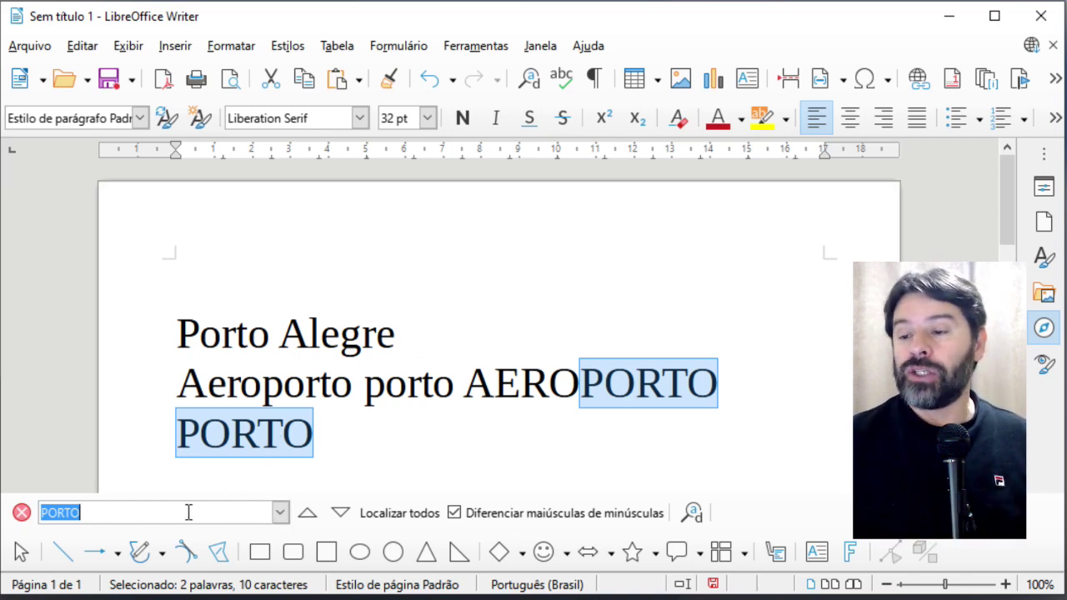
key("BackSpace")
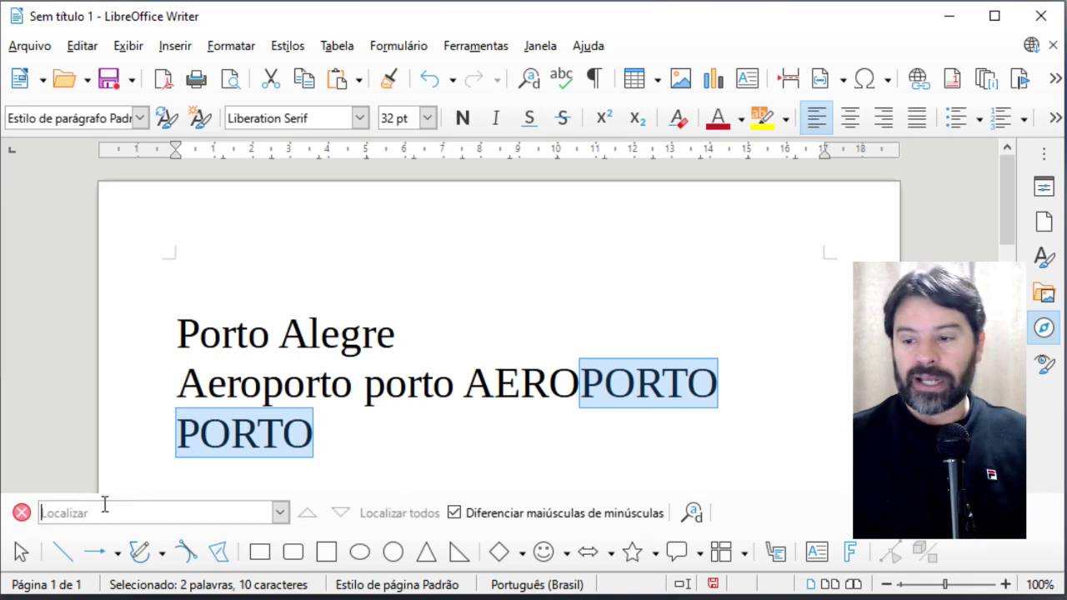
left_click(198, 273)
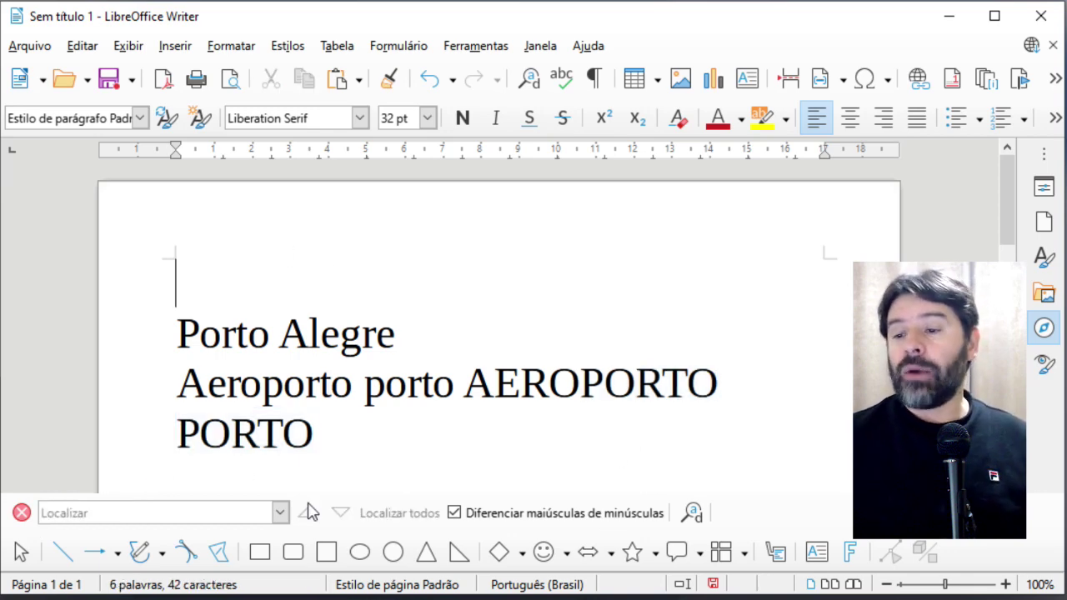
left_click(21, 513)
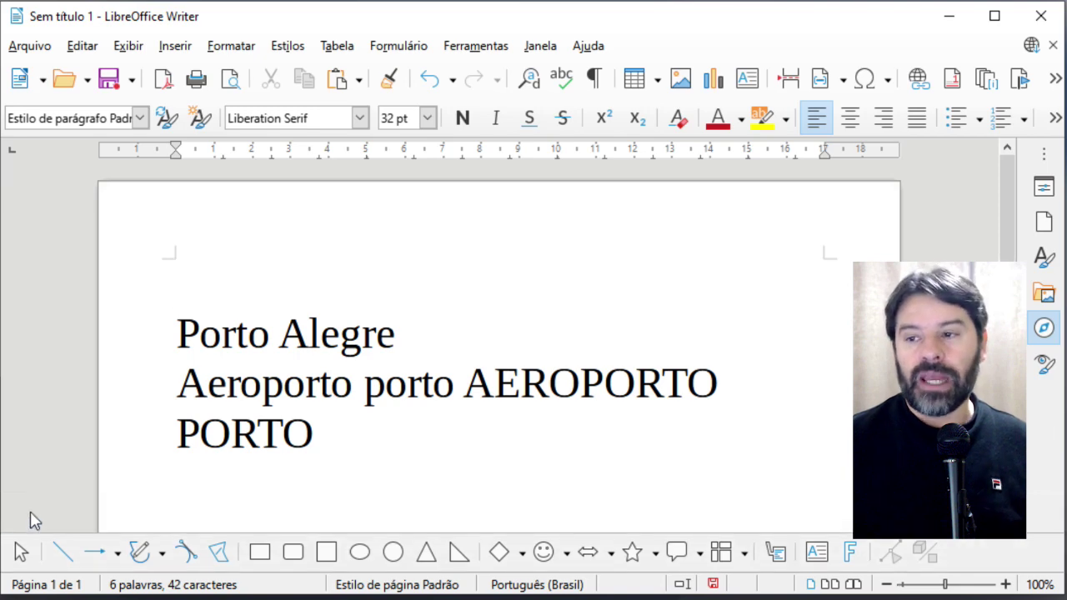
- Open Find and Replace with "PORTO" as the search term and turn off case matching
left_click(86, 48)
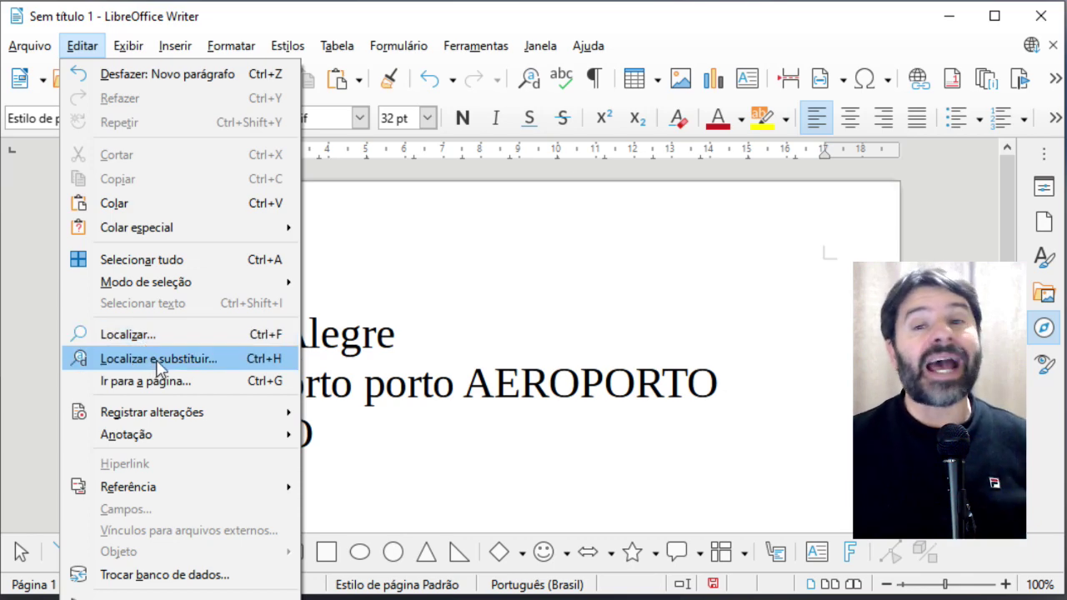
left_click(469, 281)
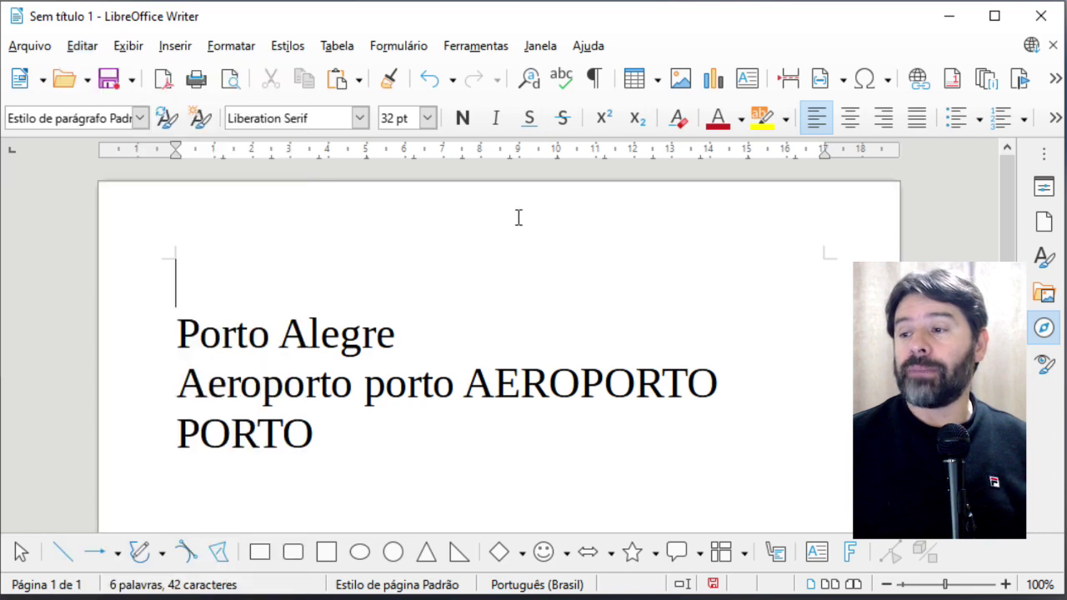
left_click(532, 90)
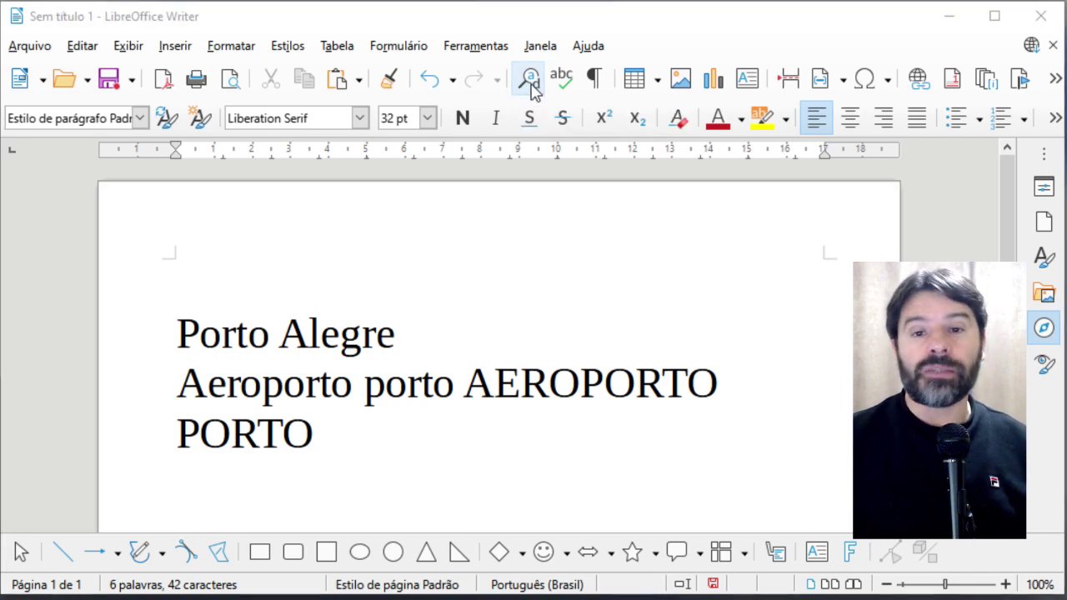
left_click_drag(435, 146, 583, 29)
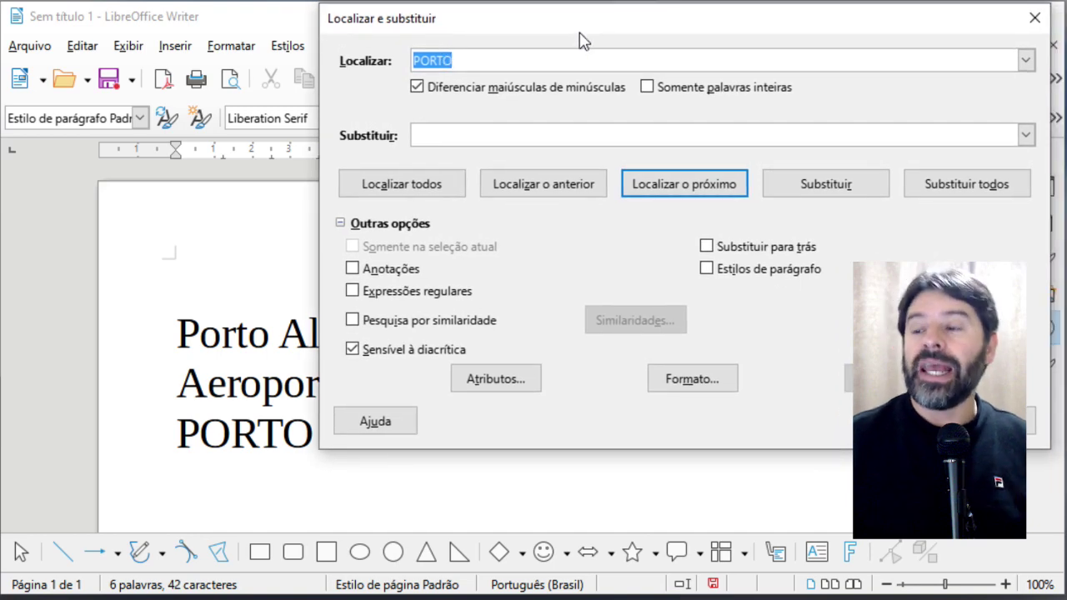
left_click_drag(456, 61, 413, 54)
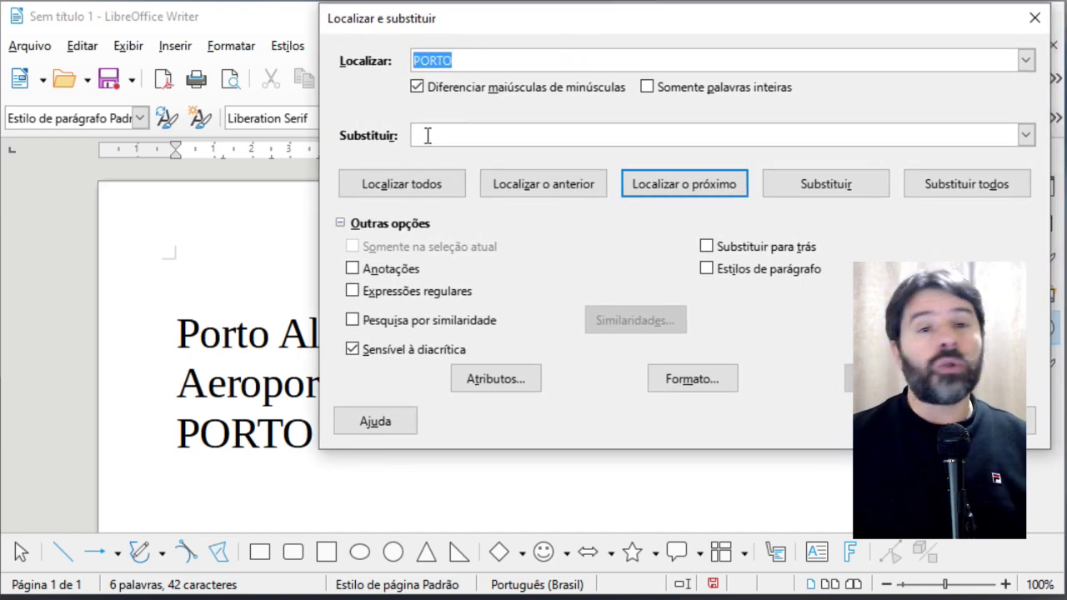
left_click(467, 59)
left_click_drag(458, 58, 414, 64)
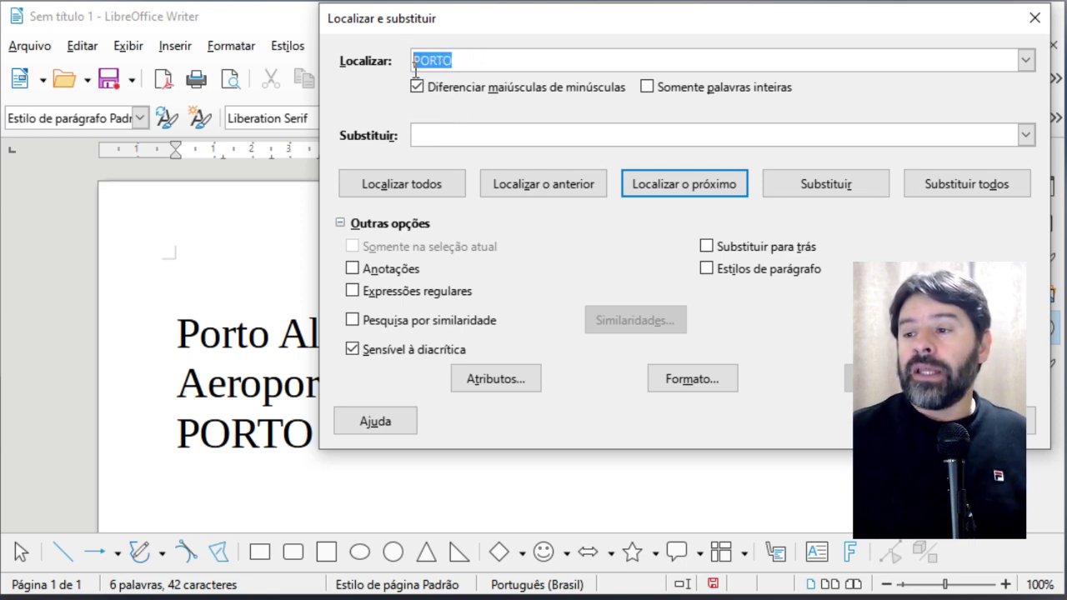
left_click(418, 89)
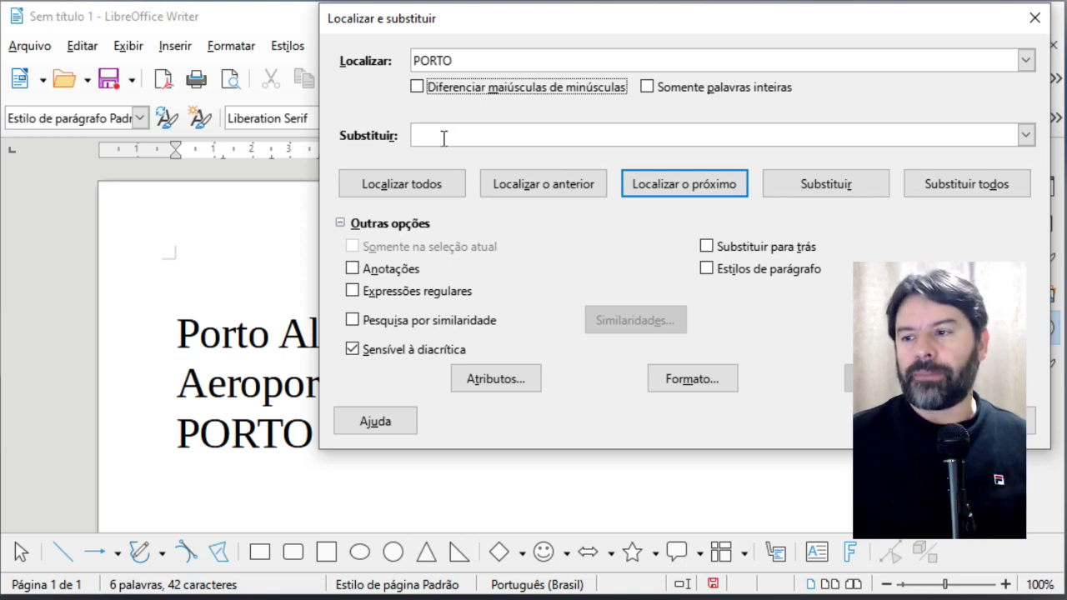
- Try replacing every occurrence of "PORTO" with "AULA", and undo the replacement in the document
left_click(444, 137)
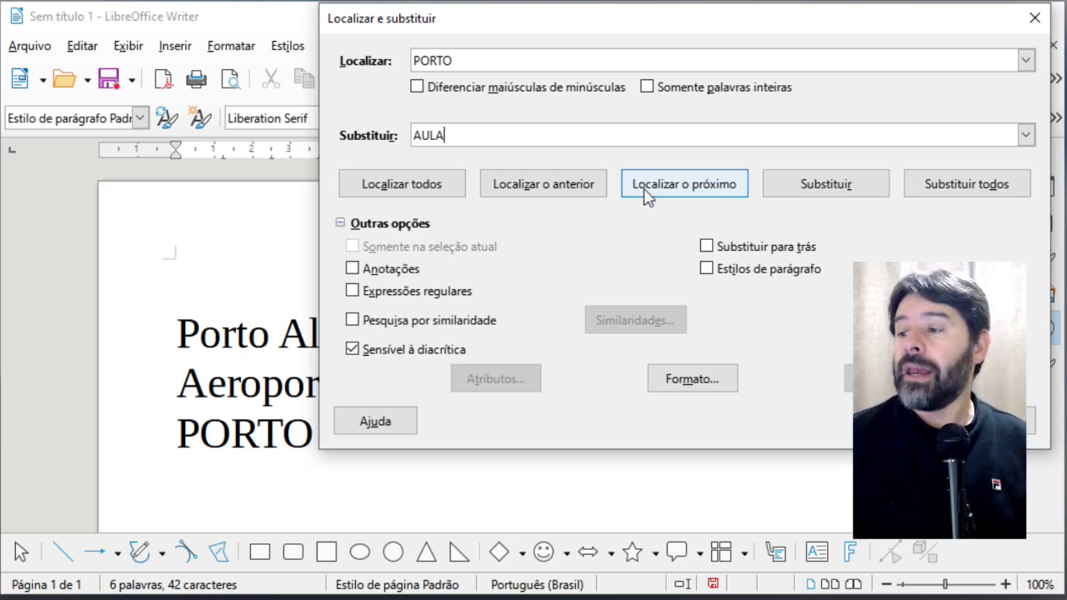
left_click(940, 190)
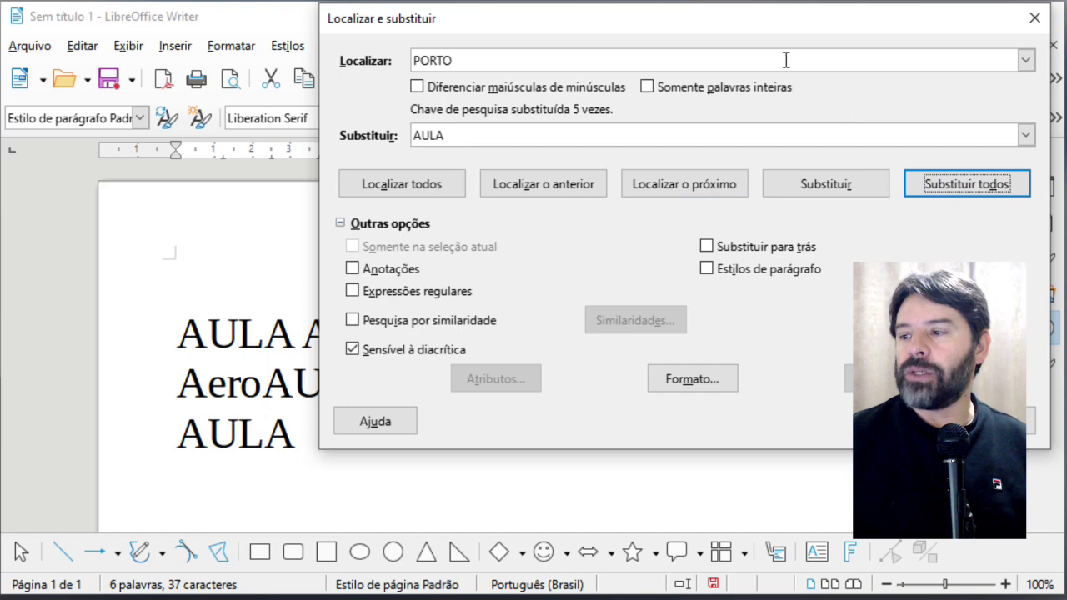
left_click(971, 421)
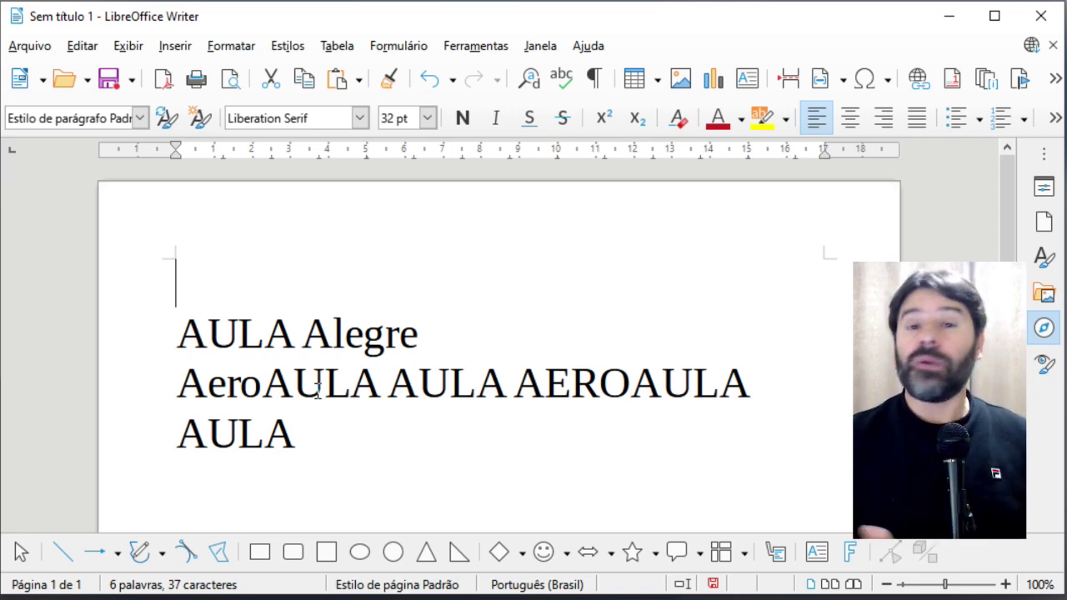
key("ctrl+z")
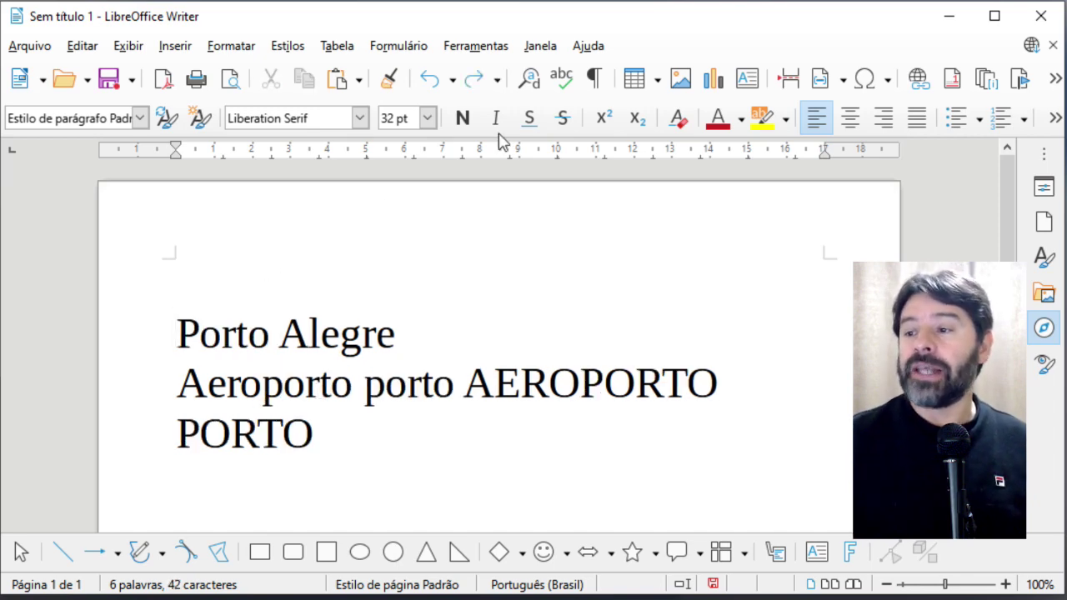
- Open Find and Replace, set the search term to "porto", and restrict matching to whole words only
left_click(530, 84)
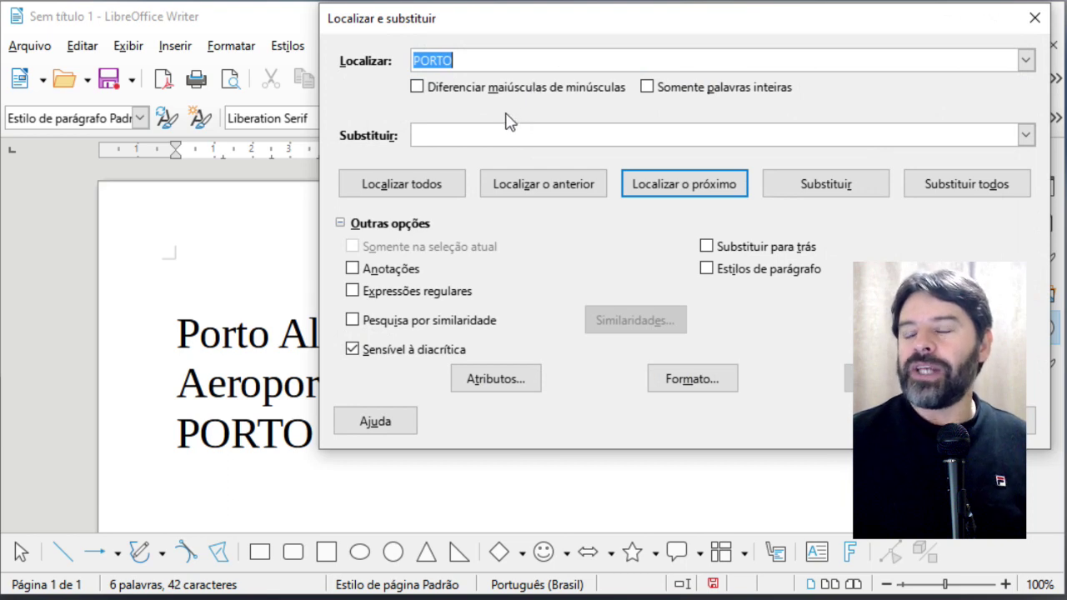
left_click(477, 62)
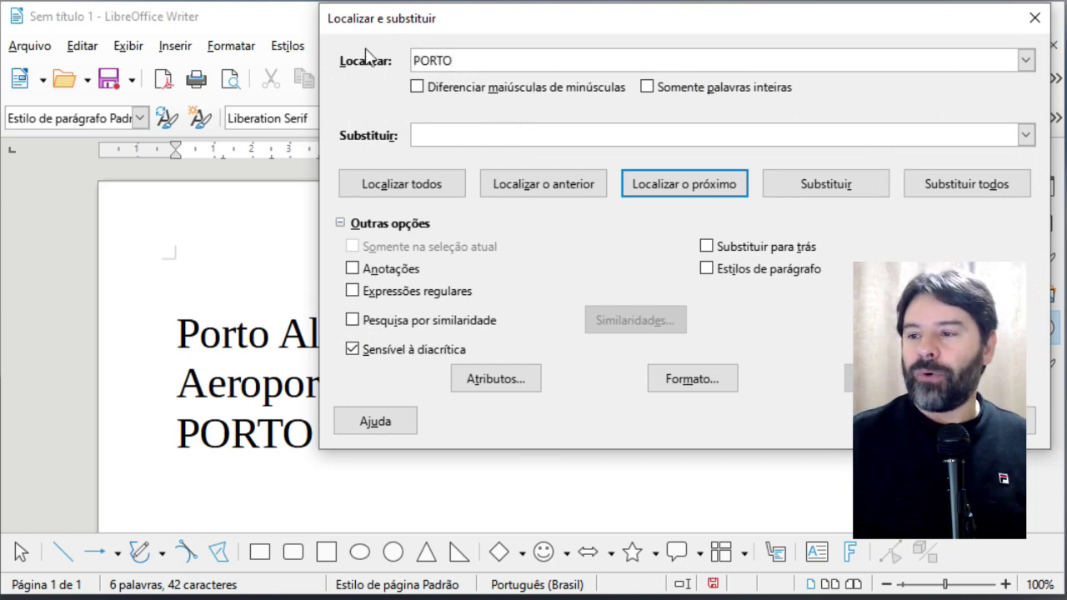
left_click_drag(476, 58, 388, 67)
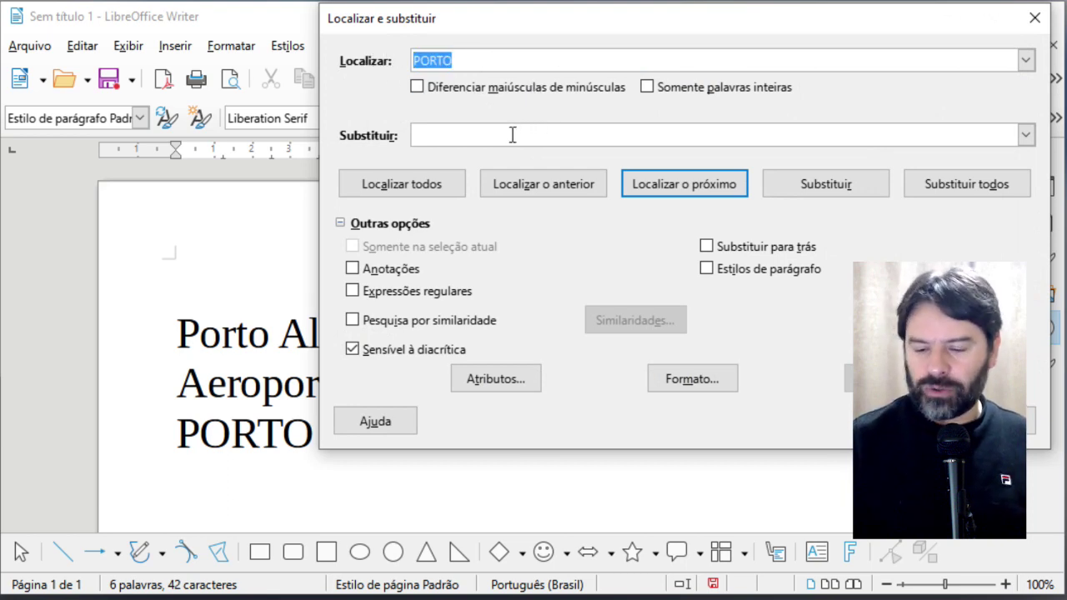
type("porto")
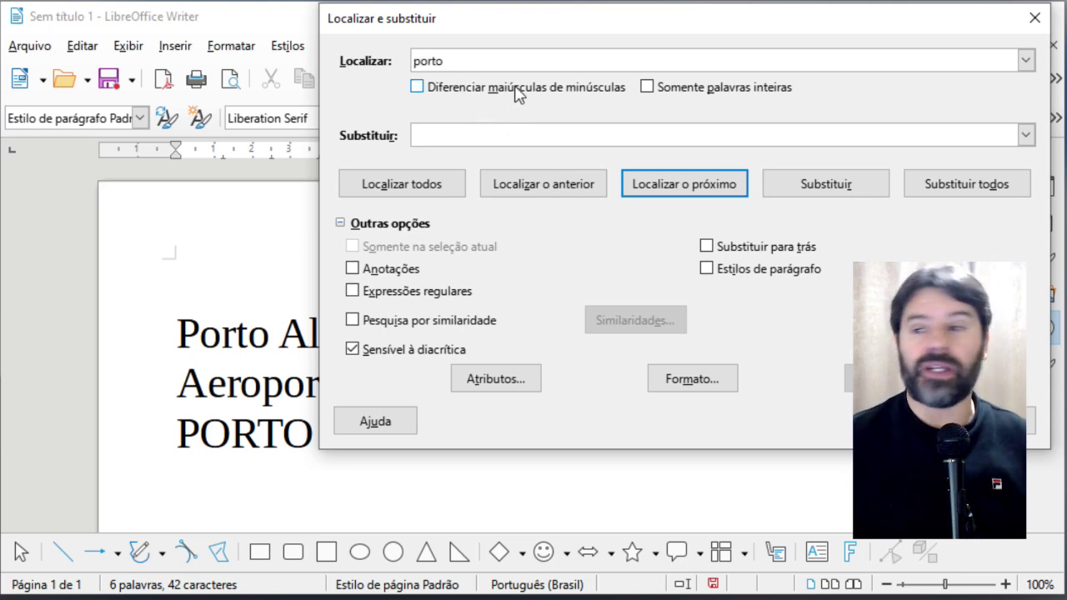
left_click(656, 87)
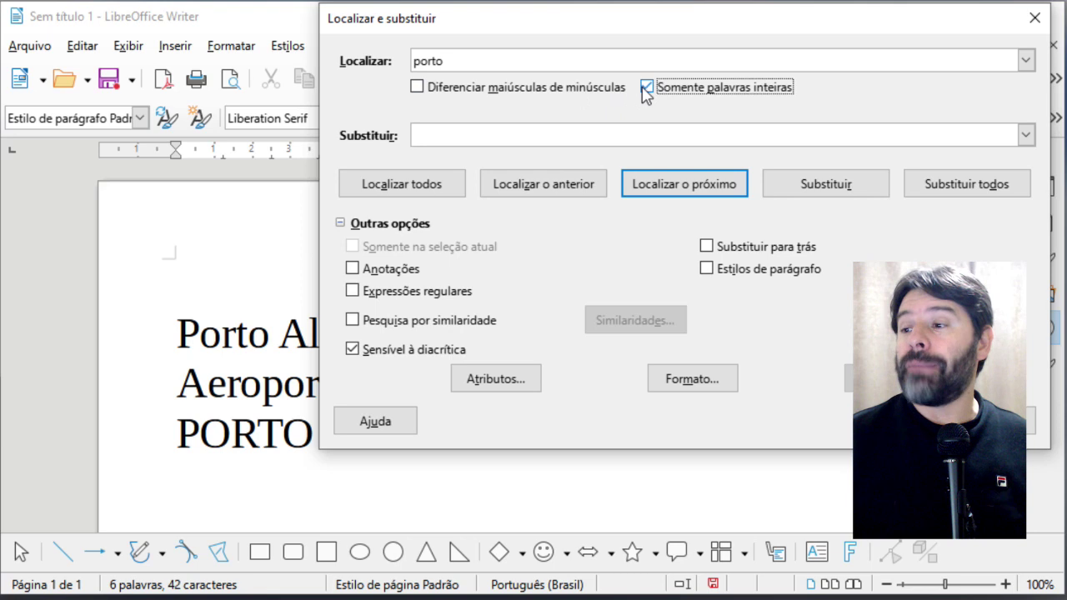
- Replace all whole-word occurrences of "porto" with "aula" and close Find and Replace
left_click(504, 137)
type("aula")
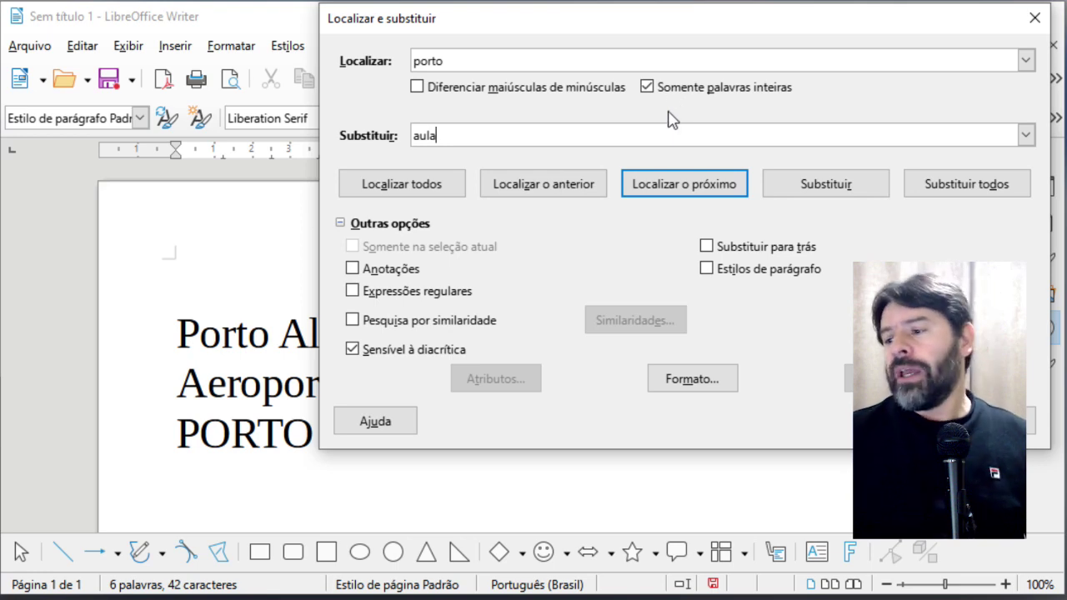
left_click(964, 193)
left_click(1035, 17)
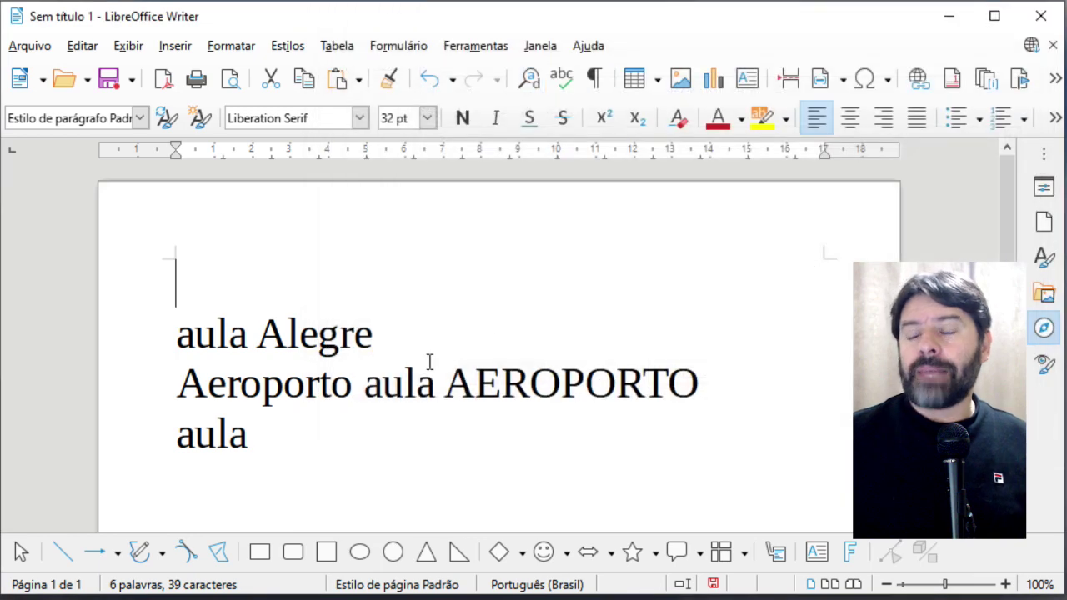
- Examine the standalone words and the "porto" portions inside "Aeroporto" and "AEROPORTO" to compare how whole-word replacement treated them
double_click(196, 335)
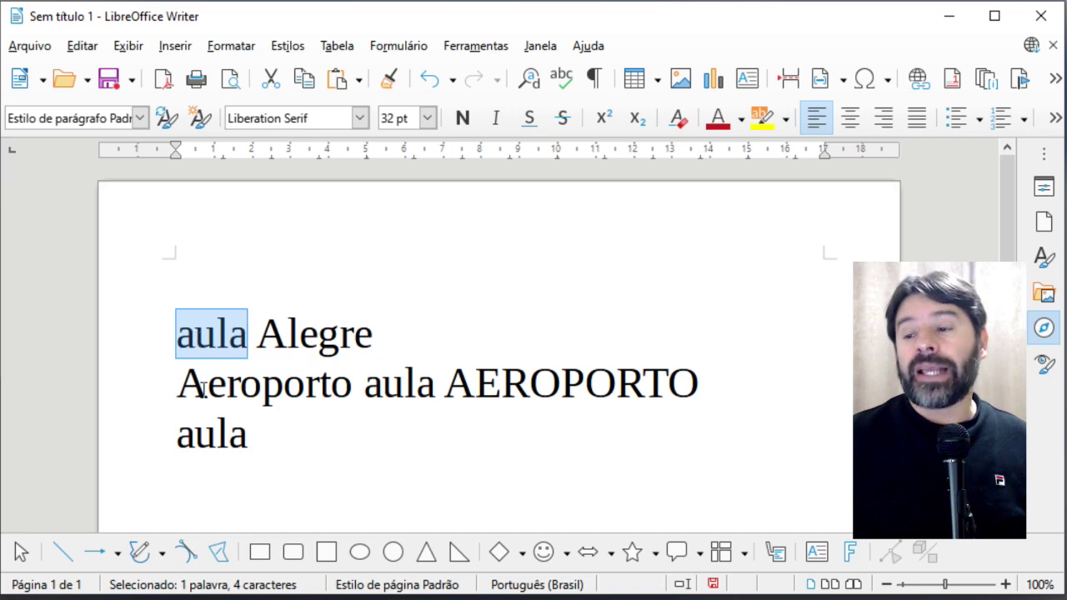
triple_click(236, 390)
left_click(265, 388)
left_click_drag(265, 390, 354, 390)
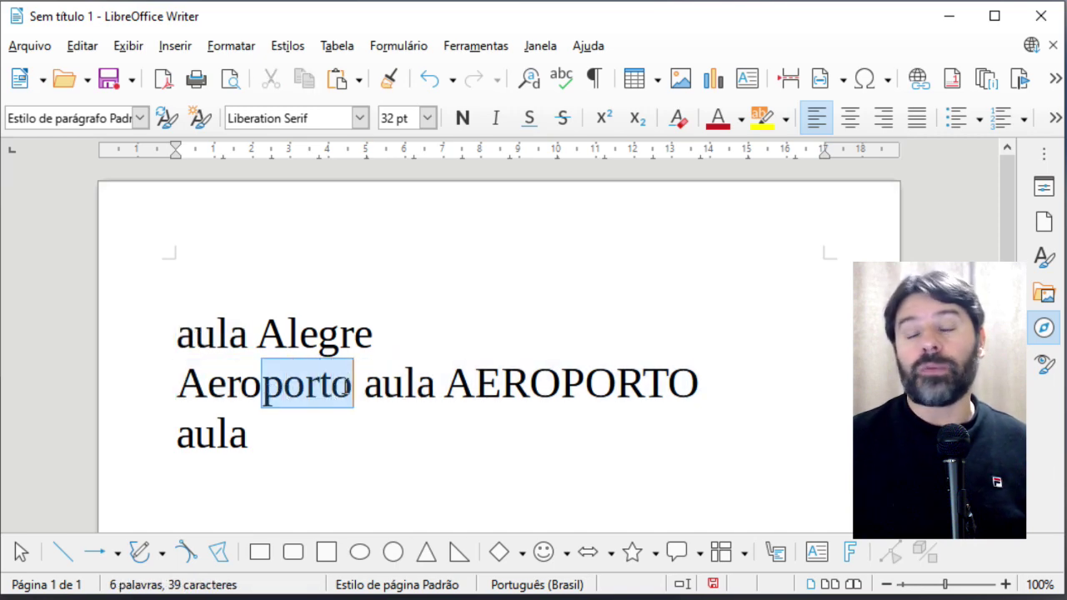
left_click(266, 390)
left_click_drag(265, 390, 353, 390)
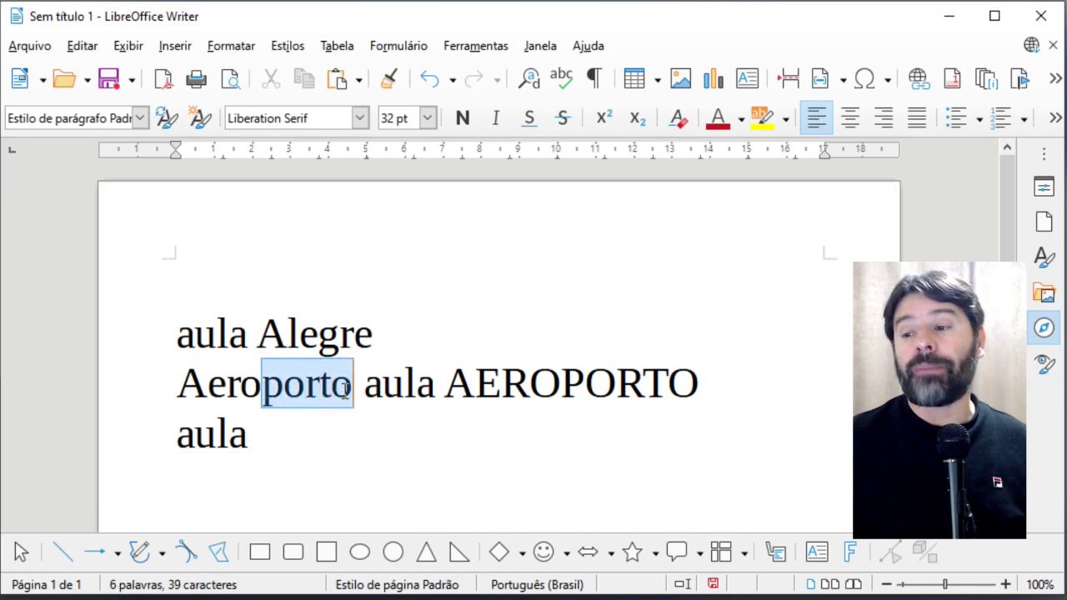
left_click(306, 388)
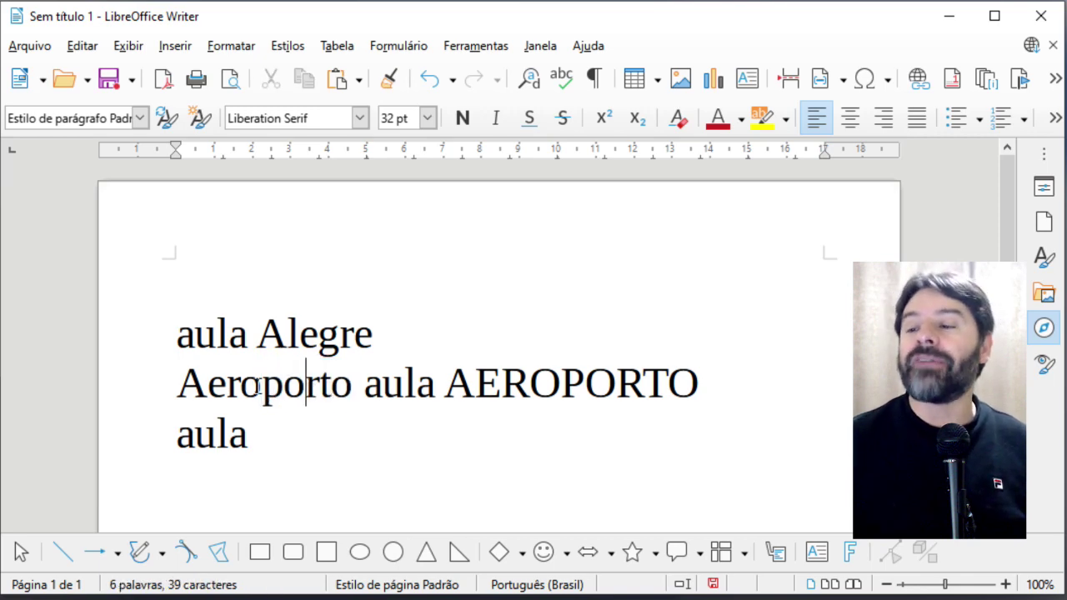
double_click(386, 397)
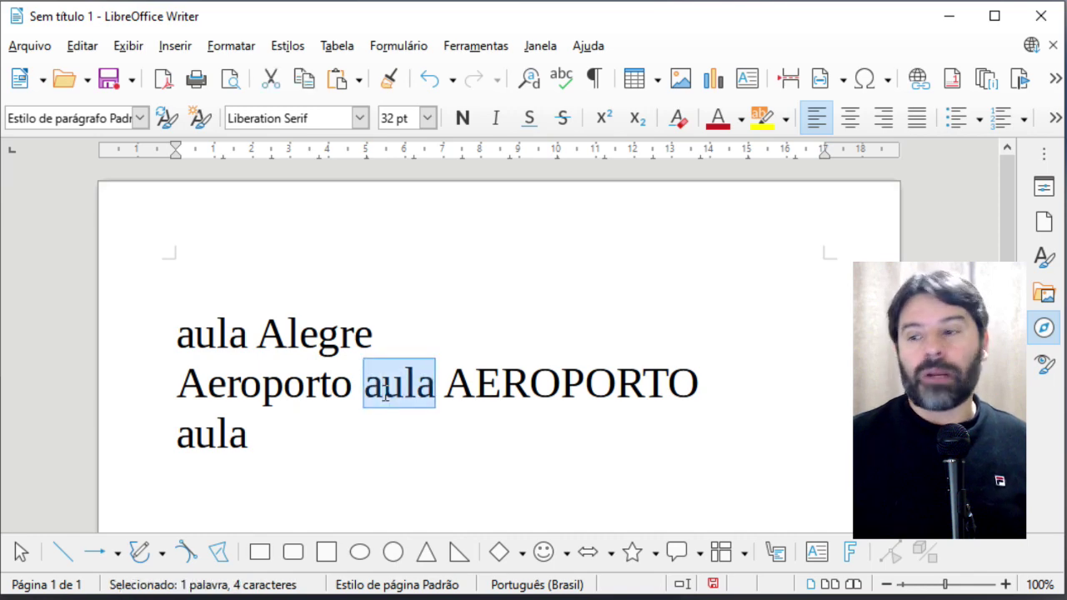
left_click(475, 384)
left_click_drag(447, 383, 700, 385)
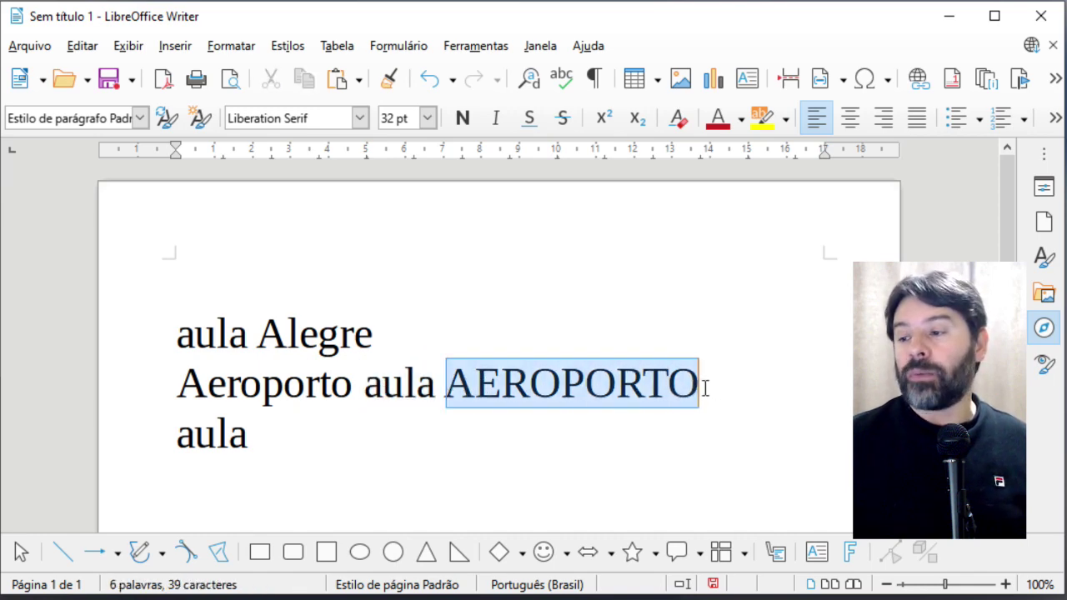
left_click(643, 384)
left_click_drag(560, 383, 694, 383)
left_click(647, 383)
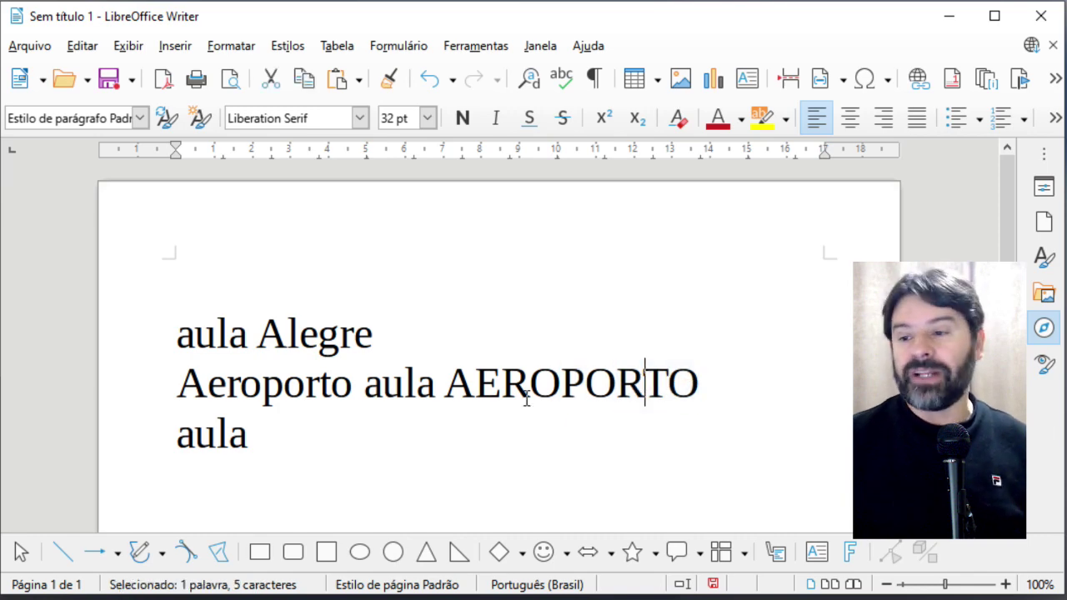
double_click(210, 438)
left_click(211, 300)
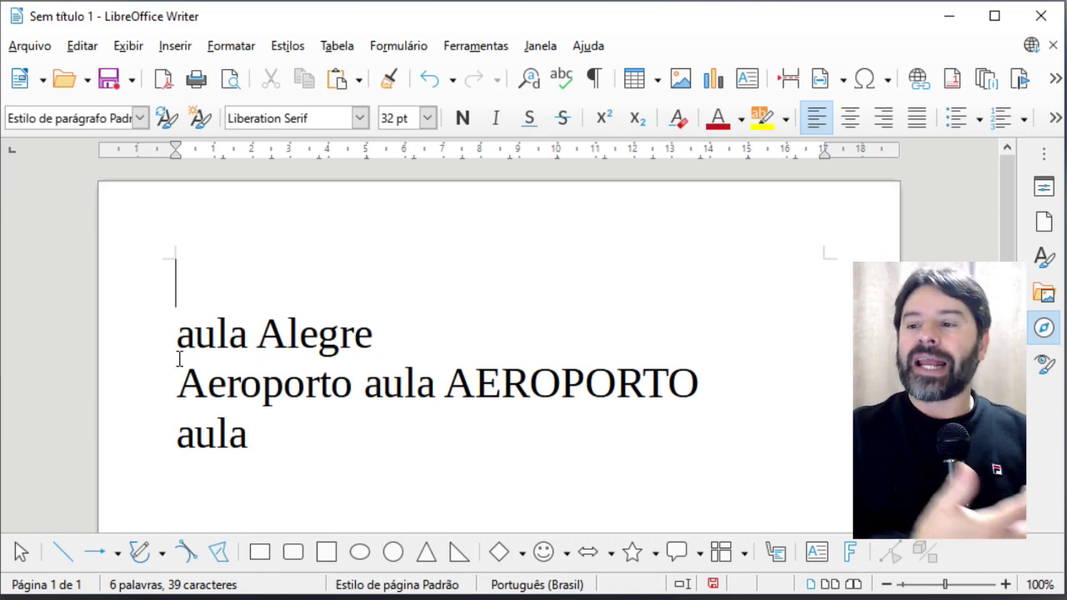
left_click(73, 48)
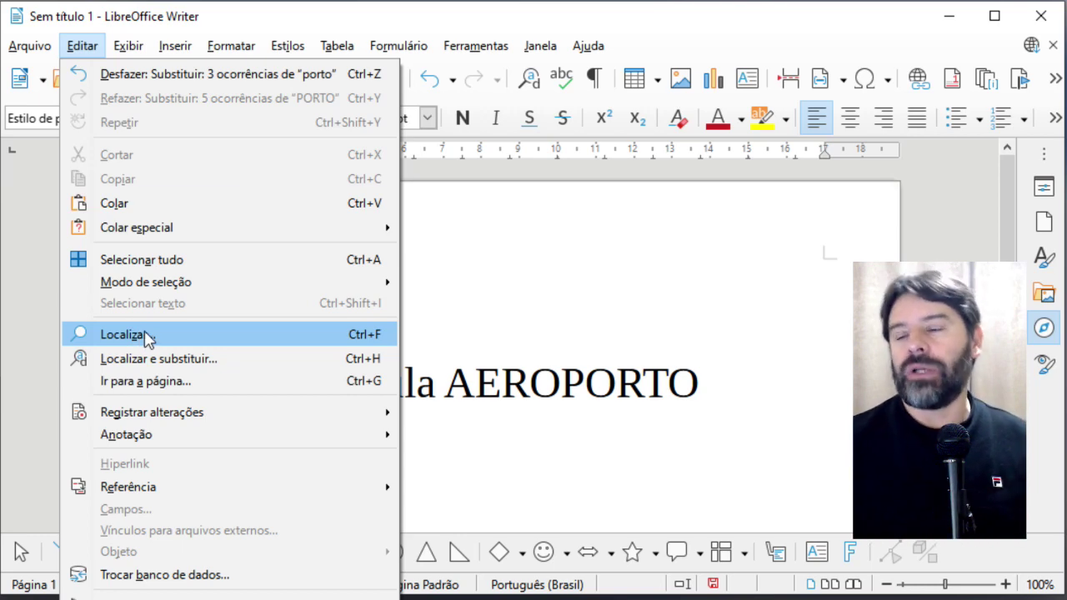
left_click(399, 46)
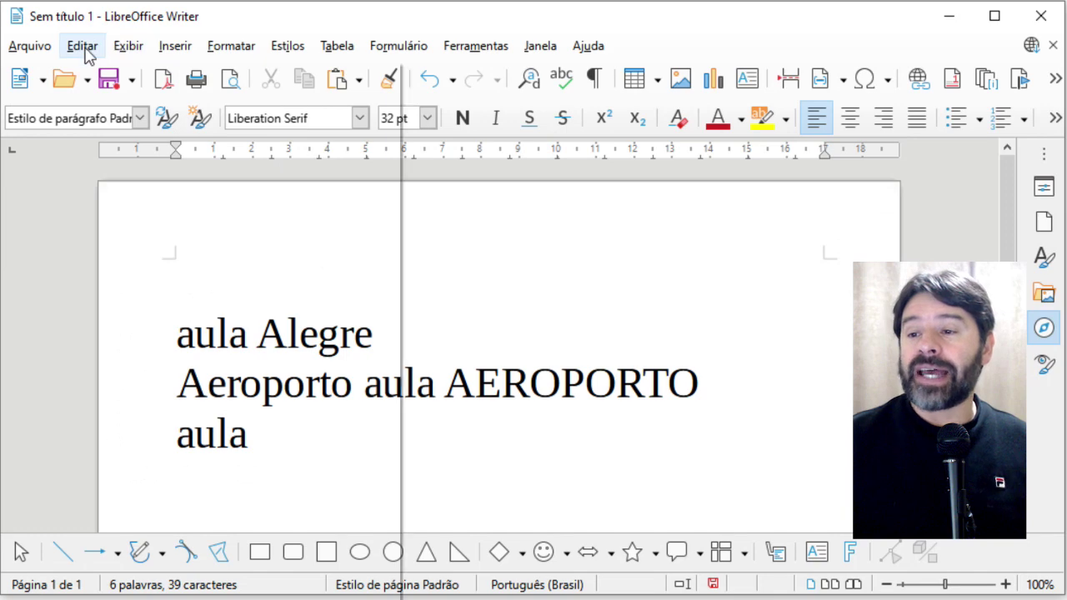
left_click(84, 47)
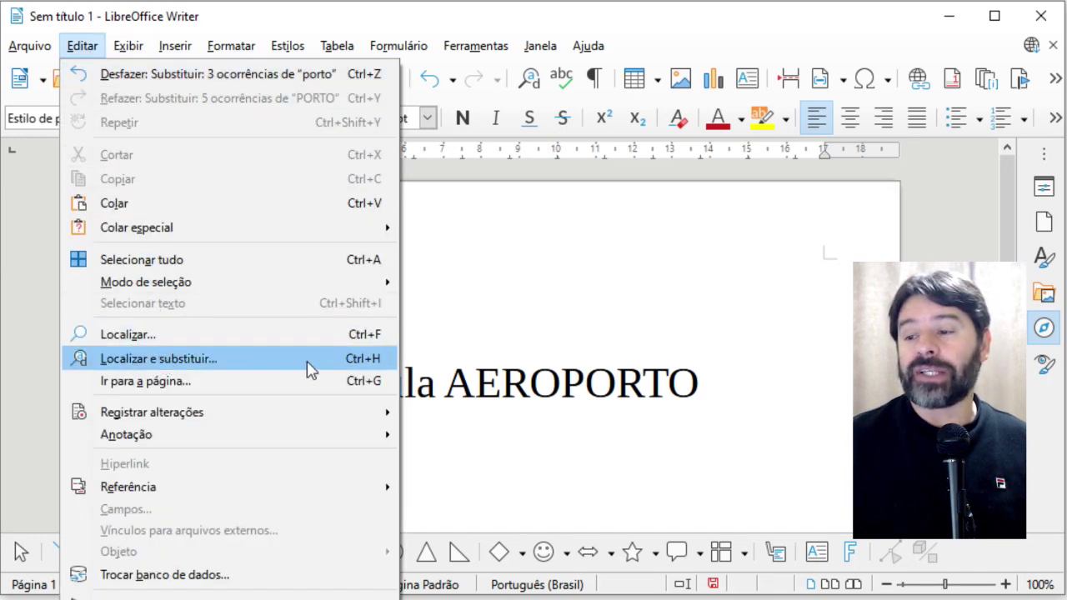